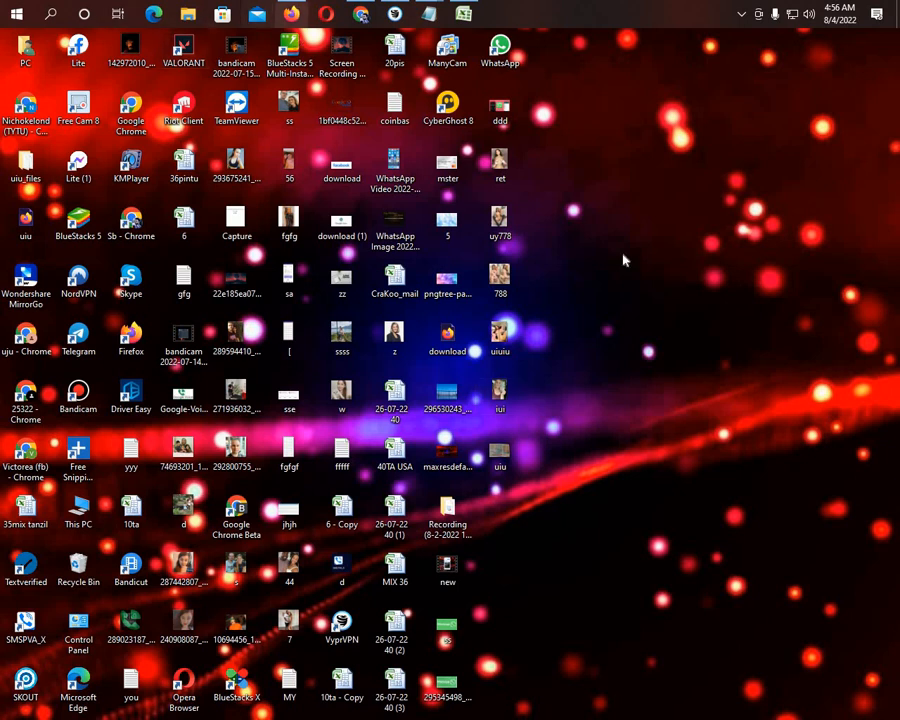
{"action": "right_click", "coordinate": [663, 233]}
{"action": "left_click", "coordinate": [700, 267]}
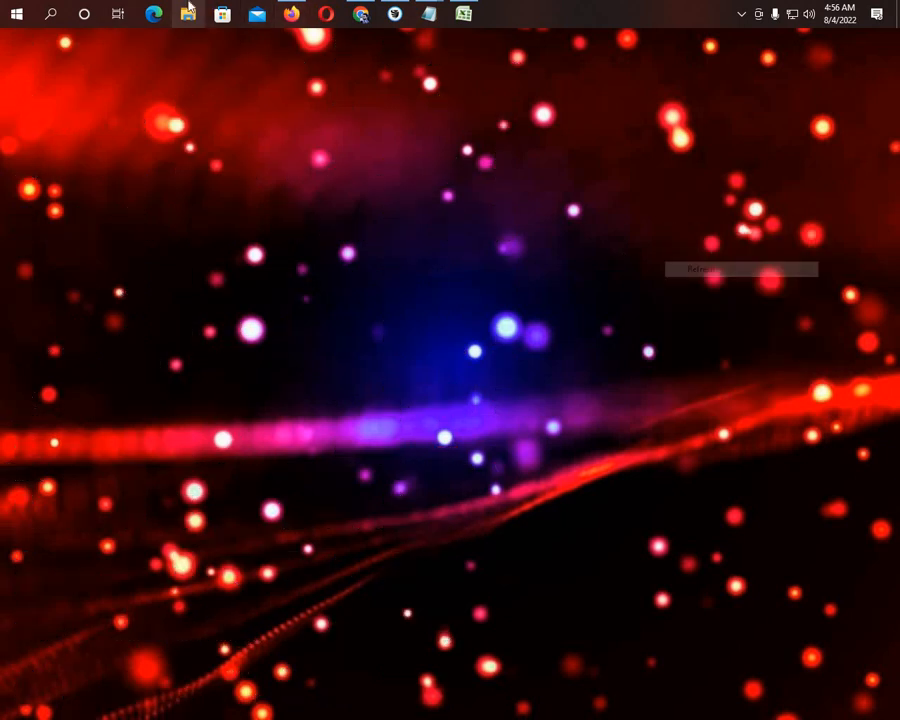
Switch to Firefox and run a web search for "Texnow account" in the empty new tab beside the Gmail inbox
{"action": "left_click", "coordinate": [302, 13]}
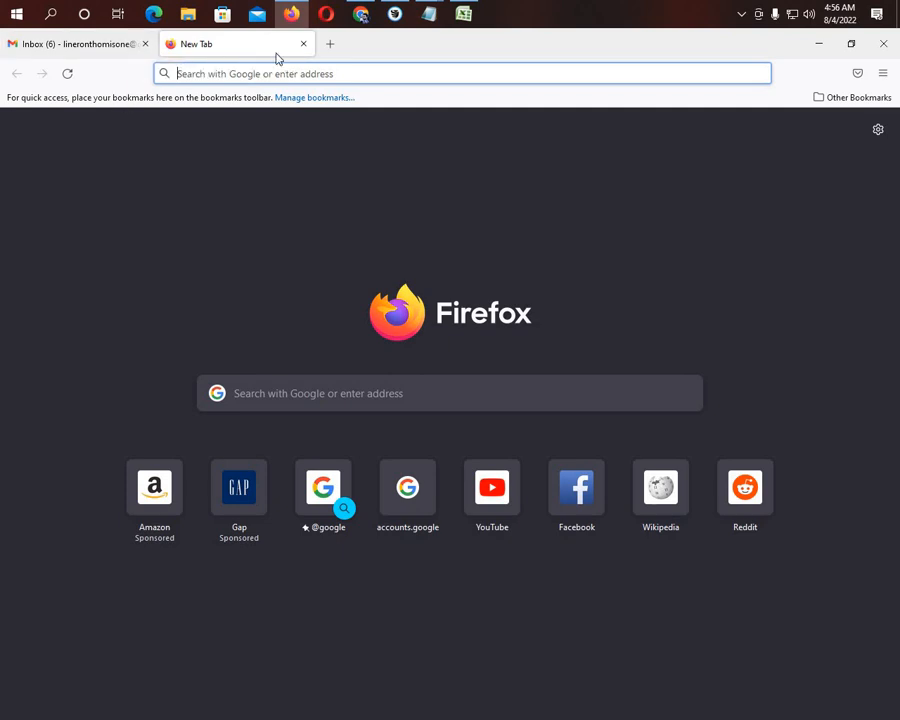
{"action": "left_click", "coordinate": [74, 44]}
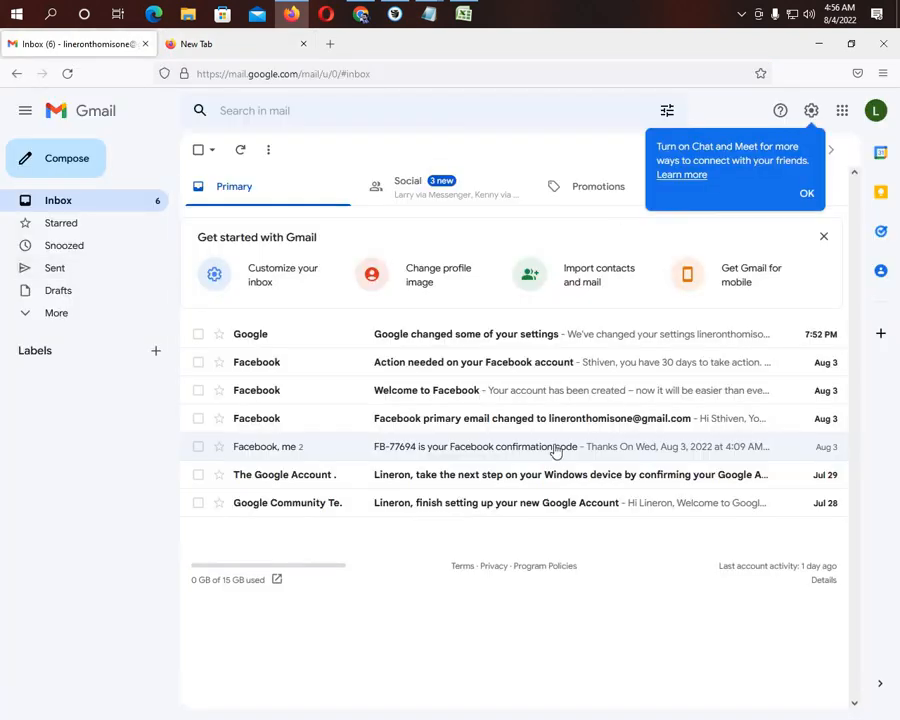
{"action": "left_click", "coordinate": [243, 46]}
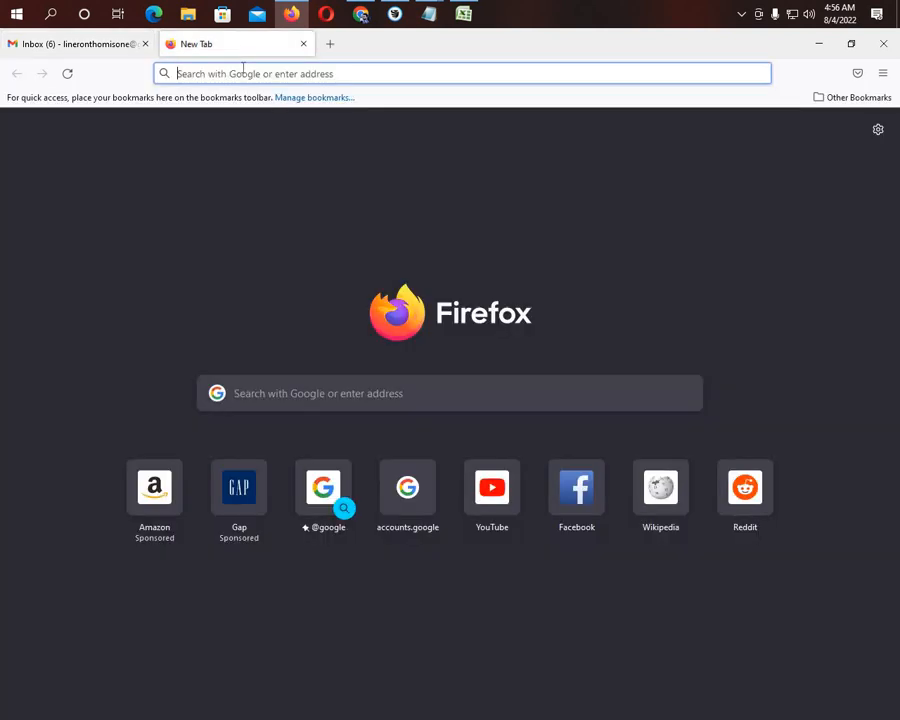
{"action": "left_click", "coordinate": [243, 73]}
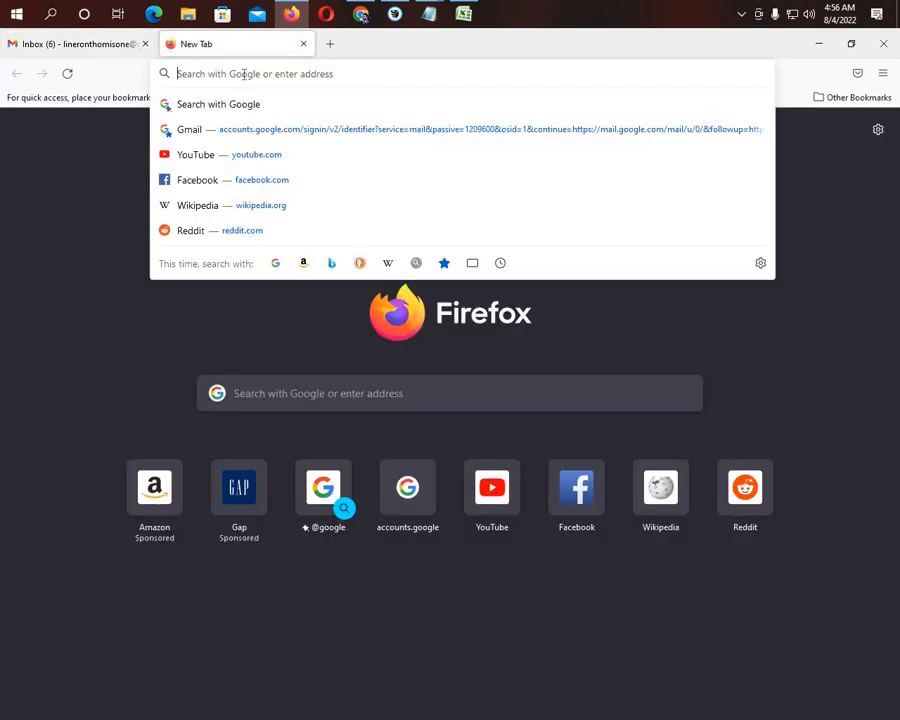
{"action": "type", "text": "Texno"}
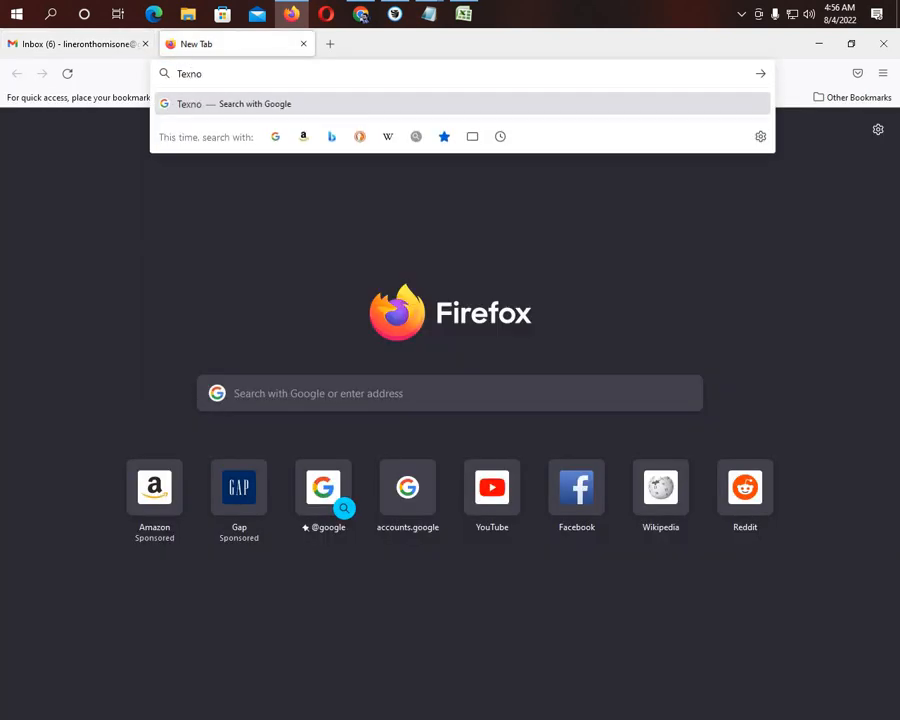
{"action": "type", "text": "w"}
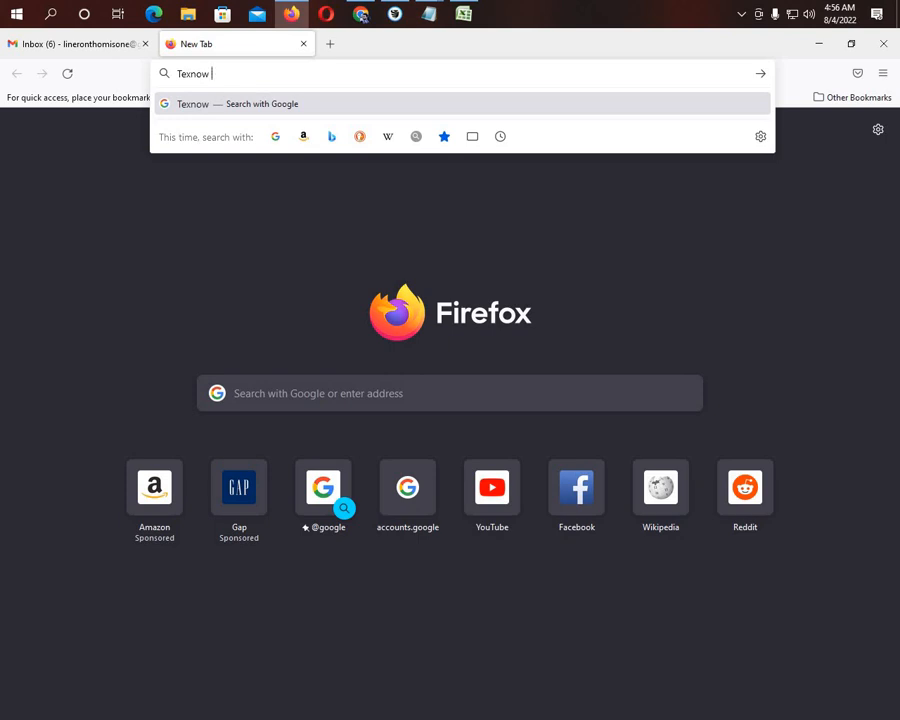
{"action": "type", "text": " account"}
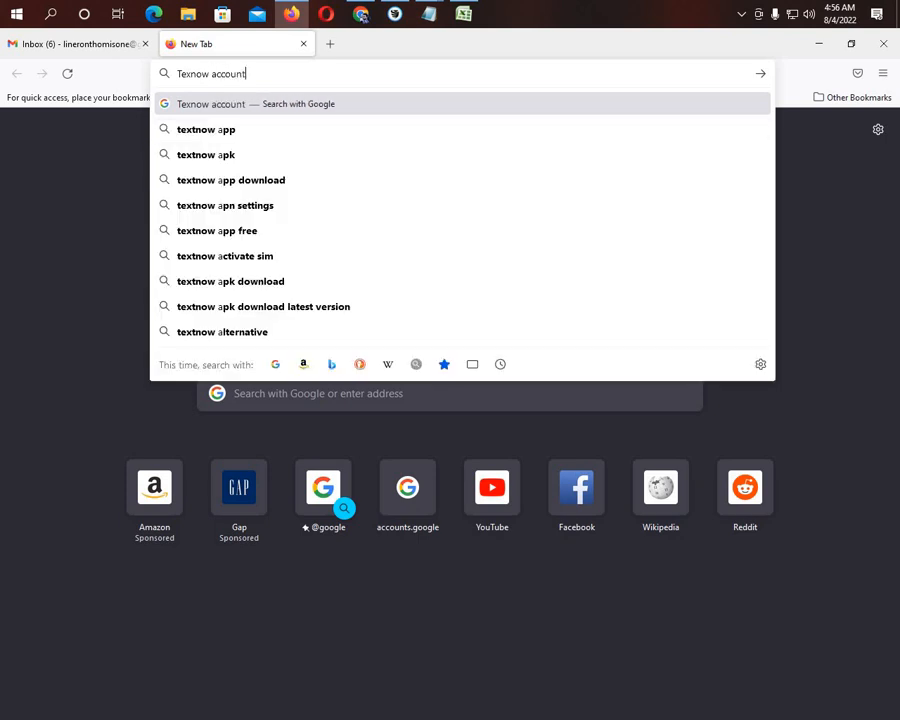
{"action": "key", "text": "Return"}
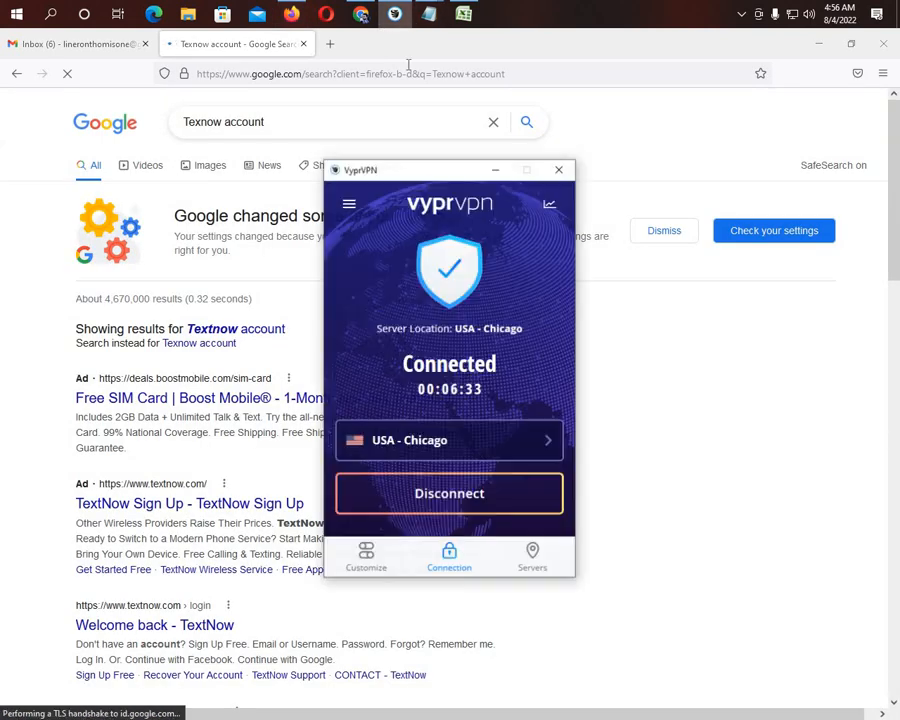
Check the connection status and server location in VyprVPN, and minimize its window
{"action": "left_click", "coordinate": [395, 13]}
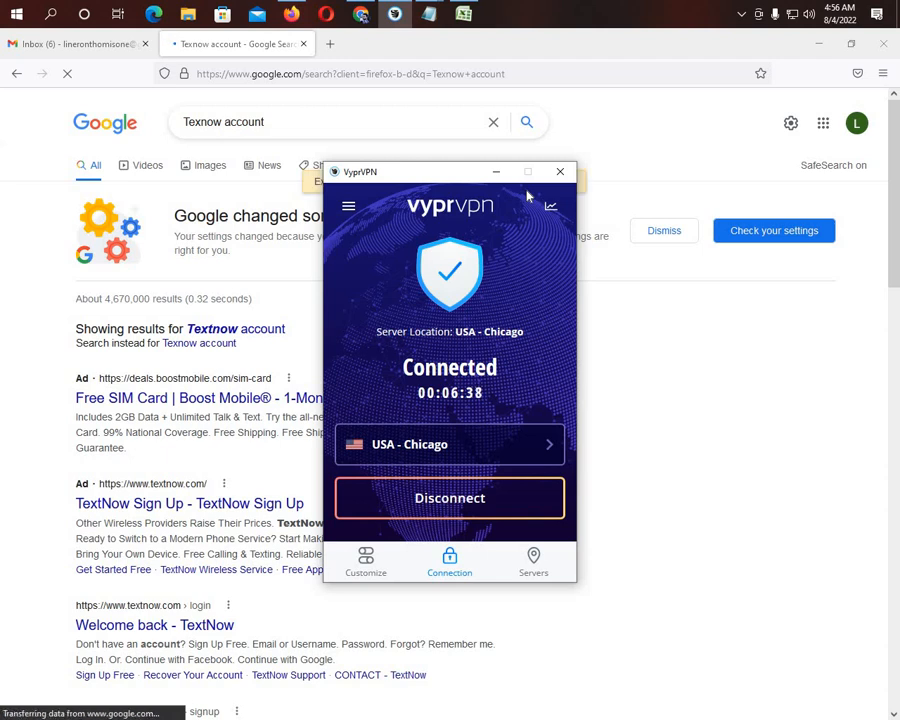
{"action": "left_click", "coordinate": [499, 174]}
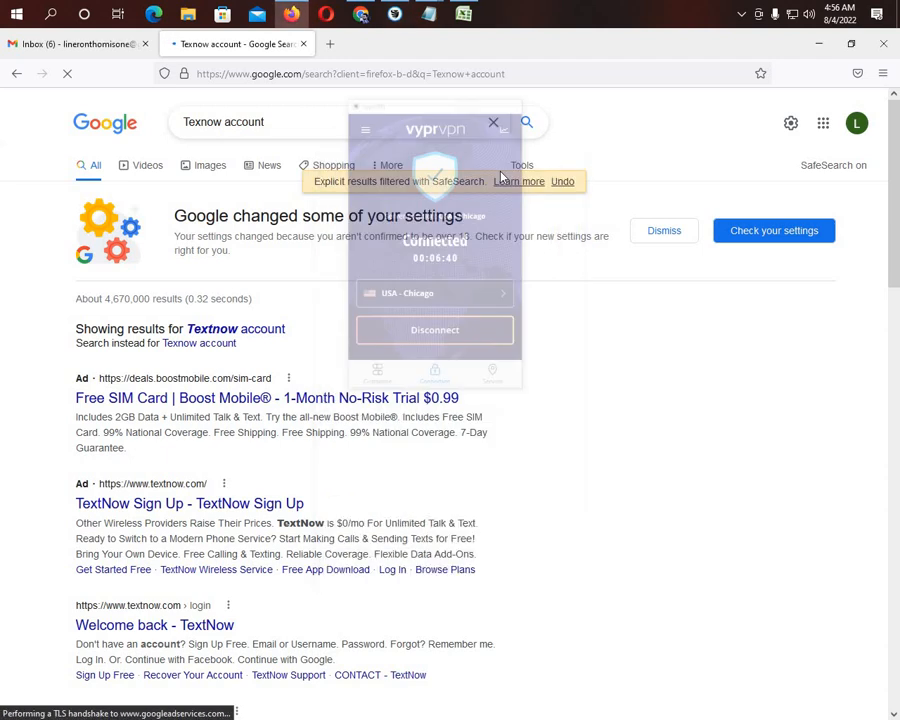
Open the textnow.com new account page from the search results
{"action": "scroll", "coordinate": [221, 337], "scroll_direction": "down", "scroll_amount": 3}
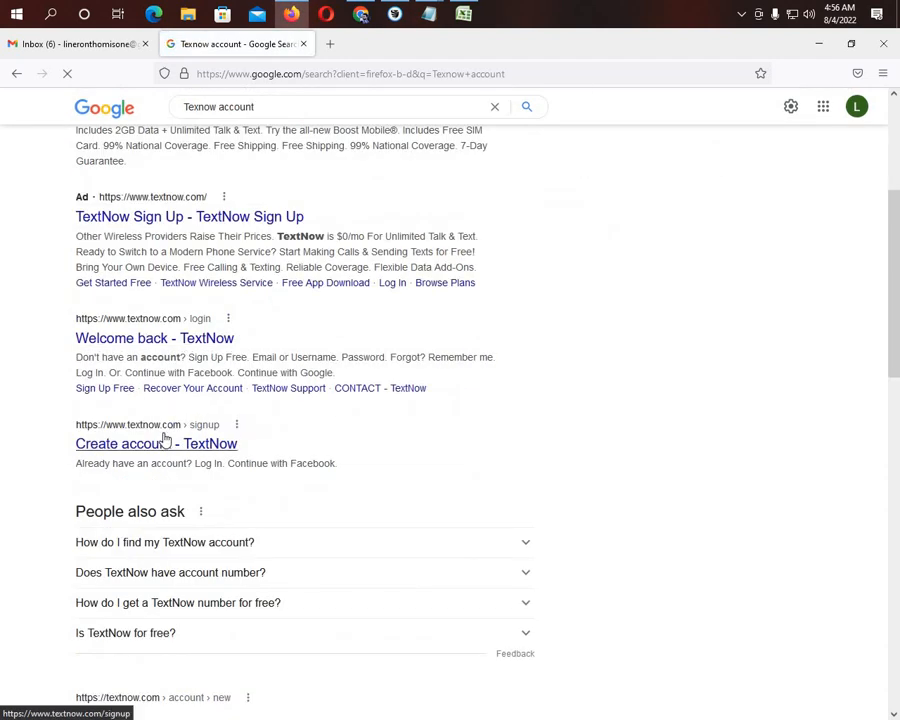
{"action": "scroll", "coordinate": [165, 420], "scroll_direction": "down", "scroll_amount": 3}
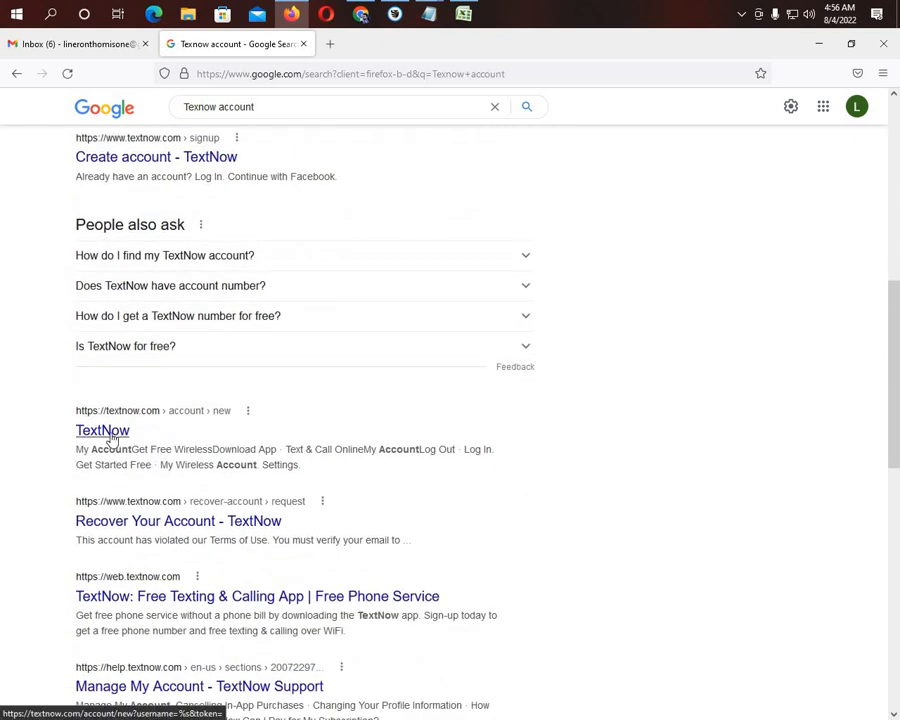
{"action": "left_click", "coordinate": [103, 431]}
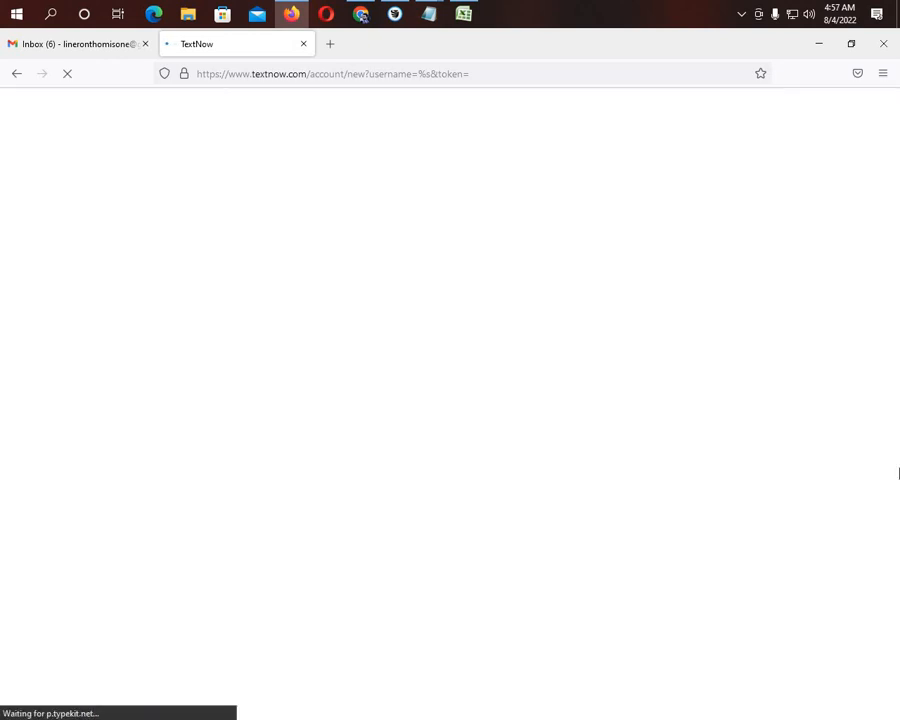
Copy the signed-in Google account's e-mail address from the account details in Gmail
{"action": "left_click", "coordinate": [84, 47]}
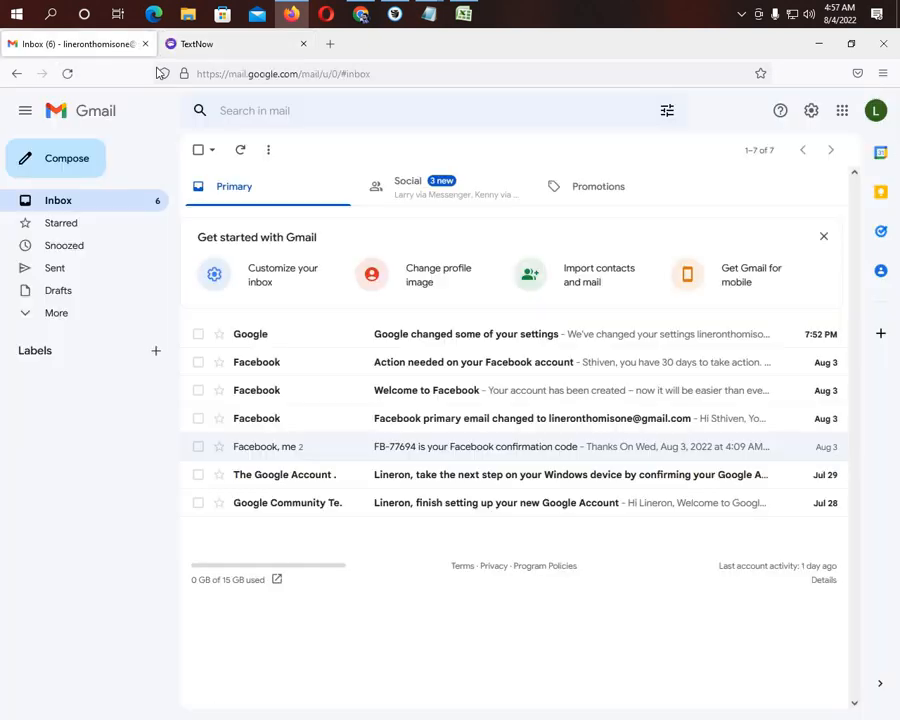
{"action": "left_click", "coordinate": [872, 114]}
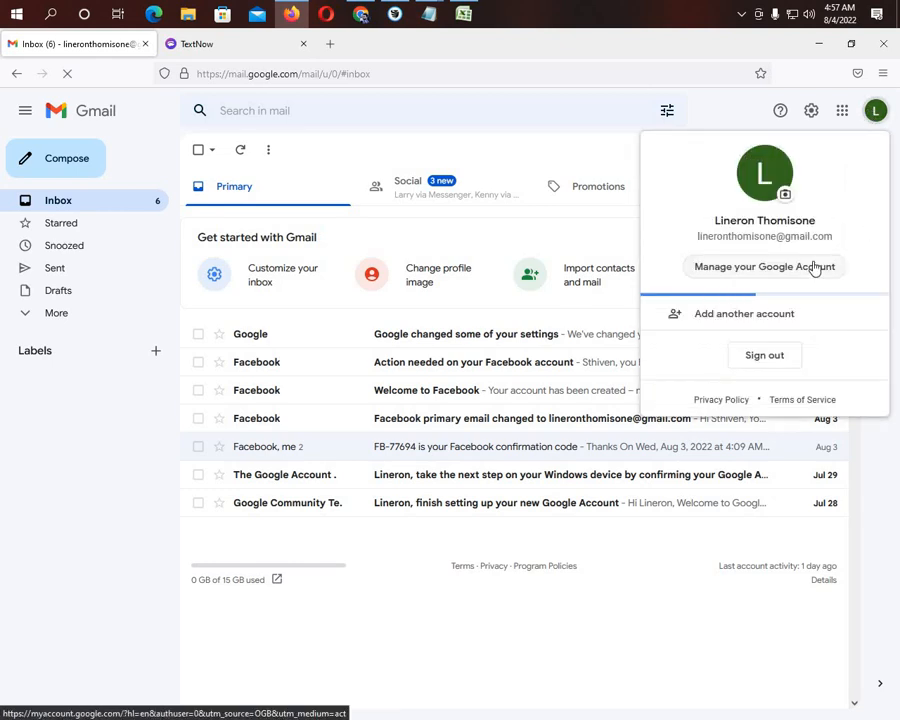
{"action": "triple_click", "coordinate": [803, 236]}
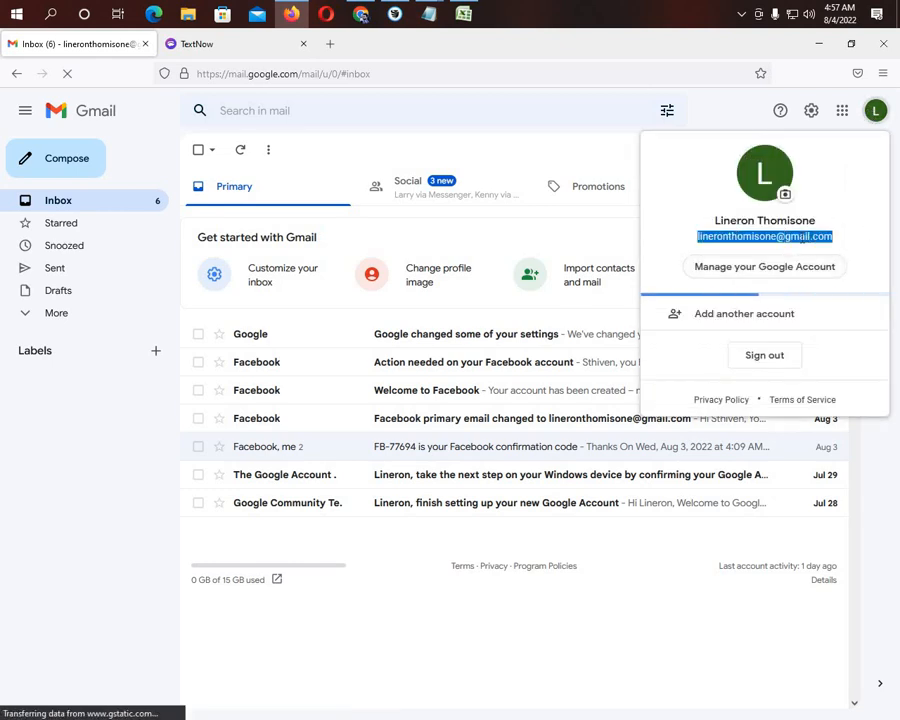
{"action": "left_click", "coordinate": [803, 237]}
{"action": "double_click", "coordinate": [803, 237]}
{"action": "left_click", "coordinate": [803, 237]}
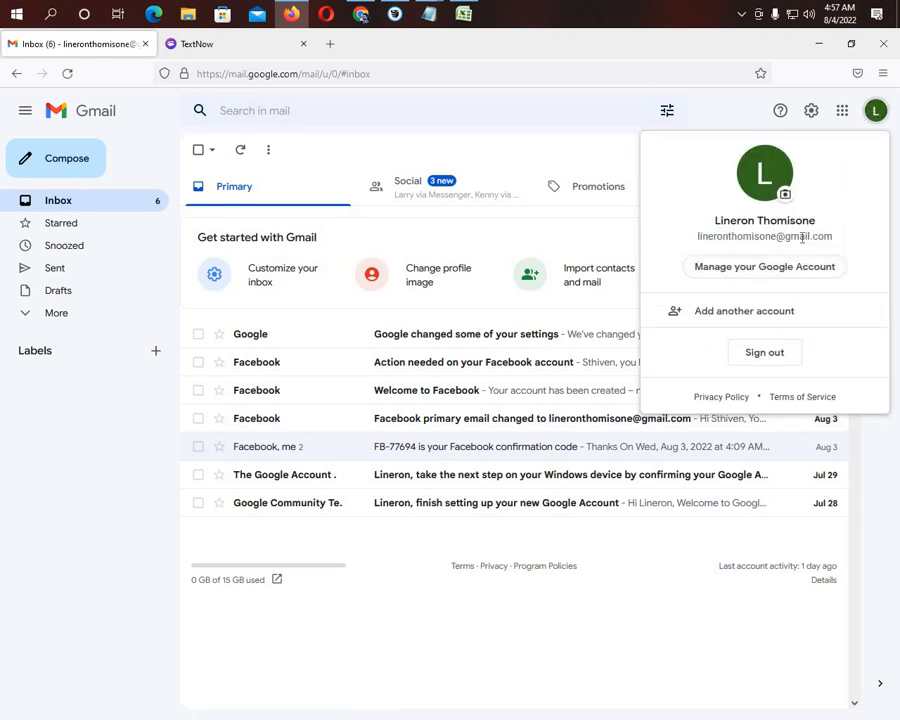
{"action": "triple_click", "coordinate": [803, 237]}
{"action": "key", "text": "ctrl+c"}
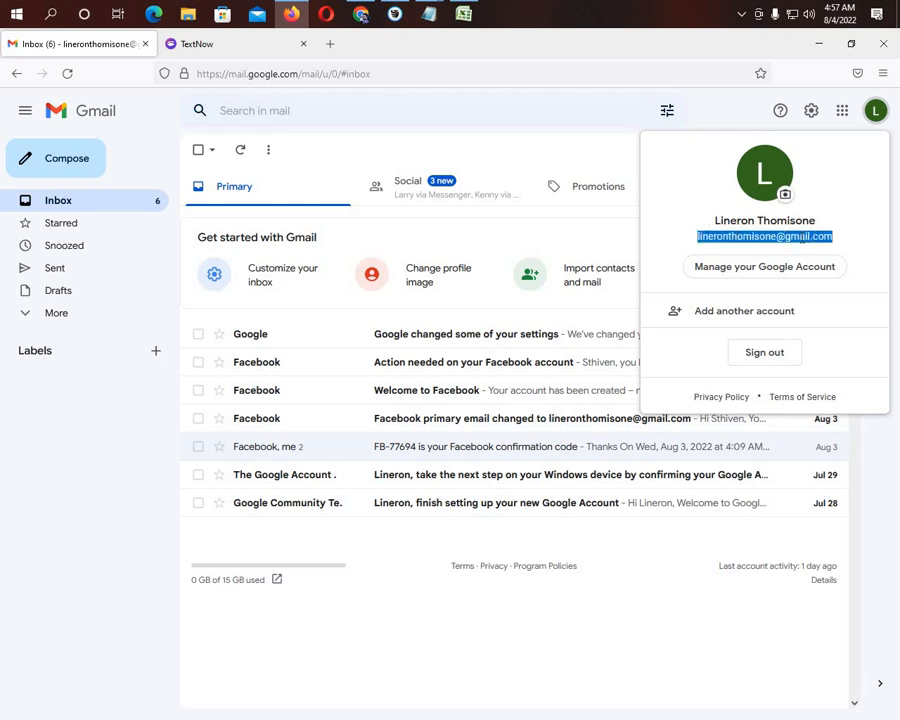
Go to TextNow's Get Started Free page and subscribe the copied e-mail address to the newsletter
{"action": "left_click", "coordinate": [243, 46]}
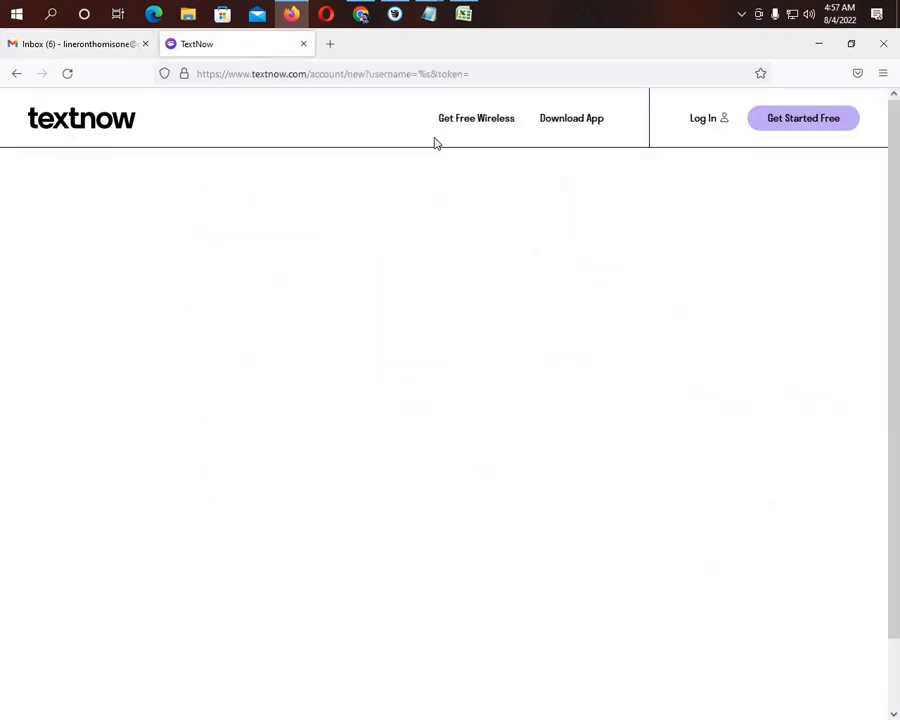
{"action": "left_click", "coordinate": [795, 131]}
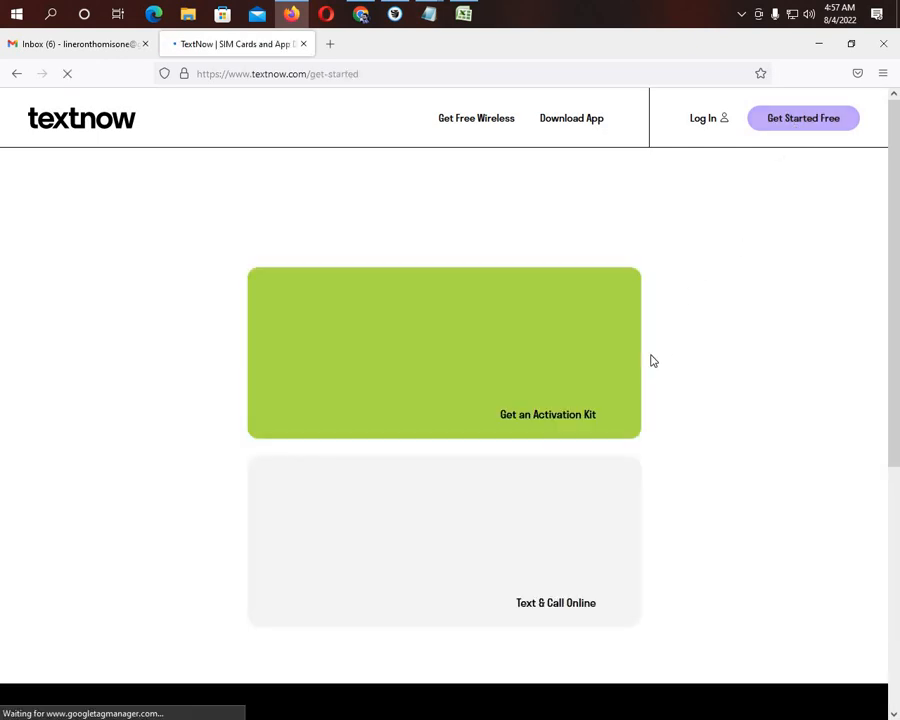
{"action": "scroll", "coordinate": [552, 376], "scroll_direction": "down", "scroll_amount": 2}
{"action": "scroll", "coordinate": [553, 380], "scroll_direction": "down", "scroll_amount": 2}
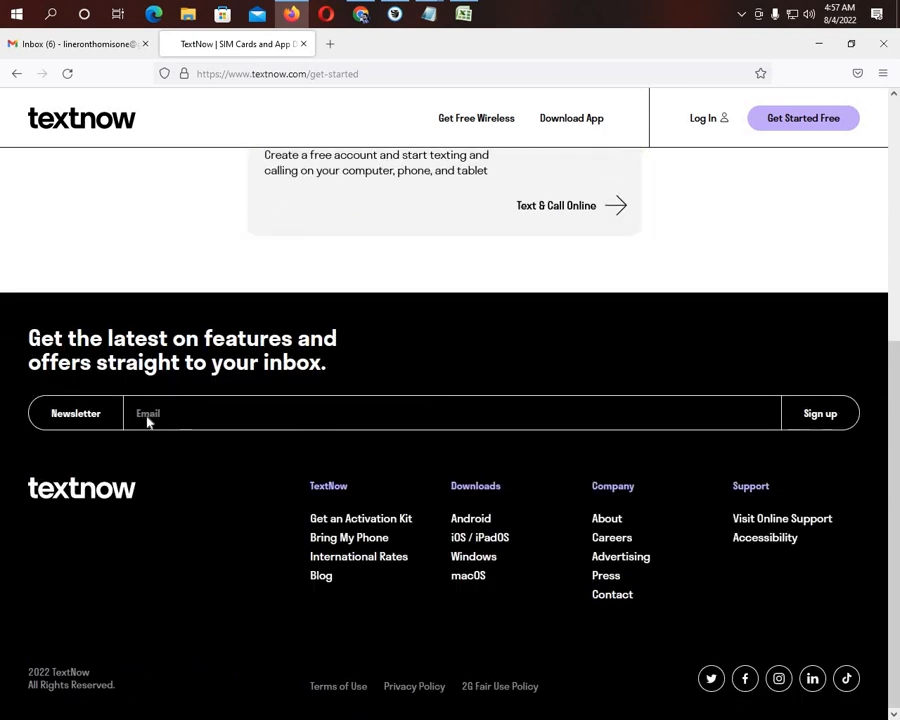
{"action": "left_click", "coordinate": [188, 416]}
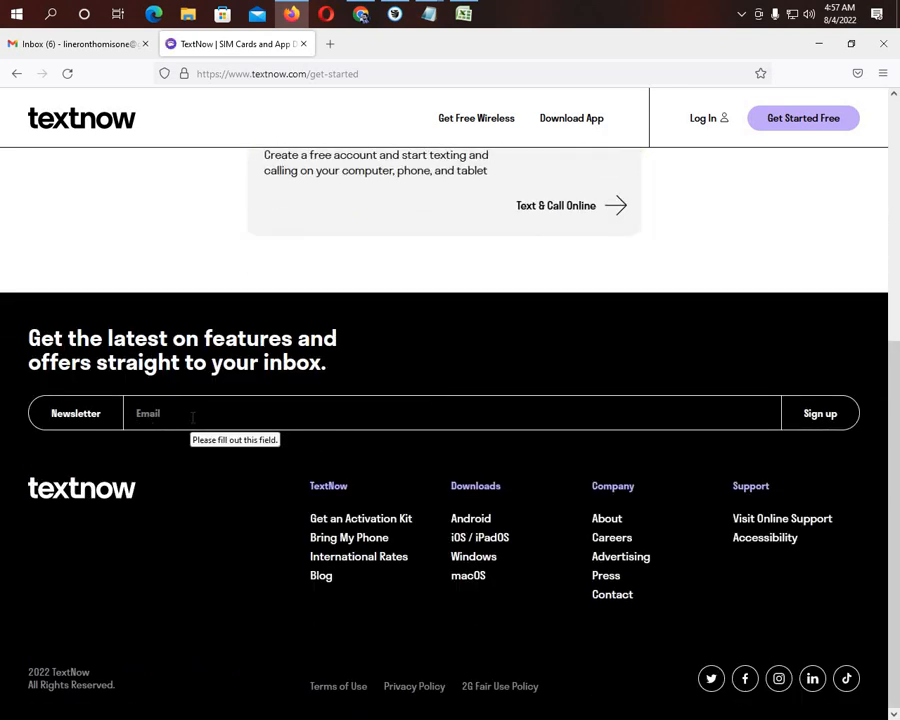
{"action": "key", "text": "ctrl+v"}
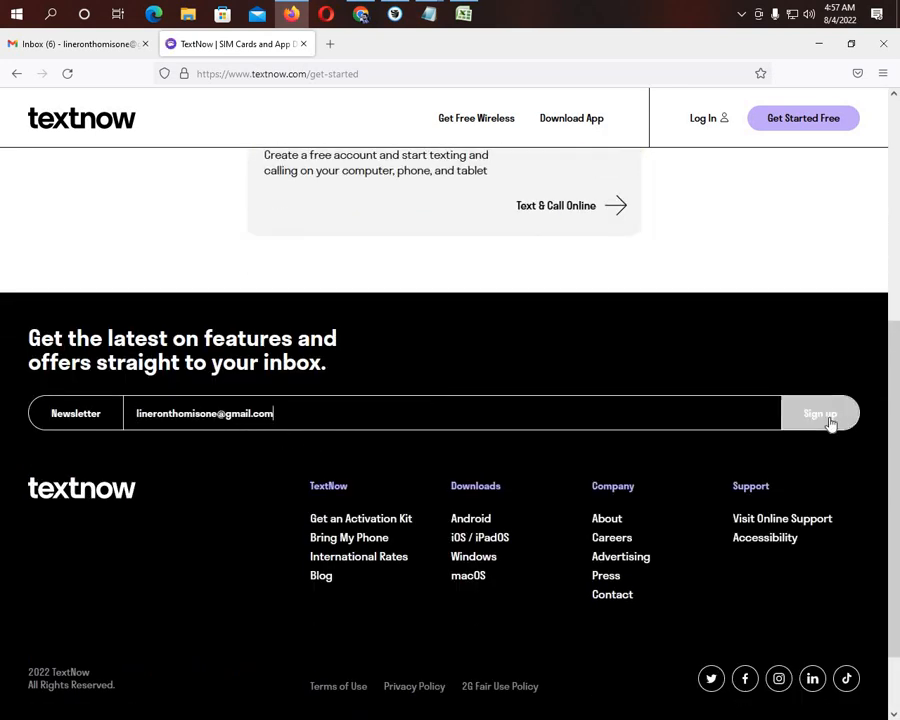
{"action": "left_click", "coordinate": [830, 422]}
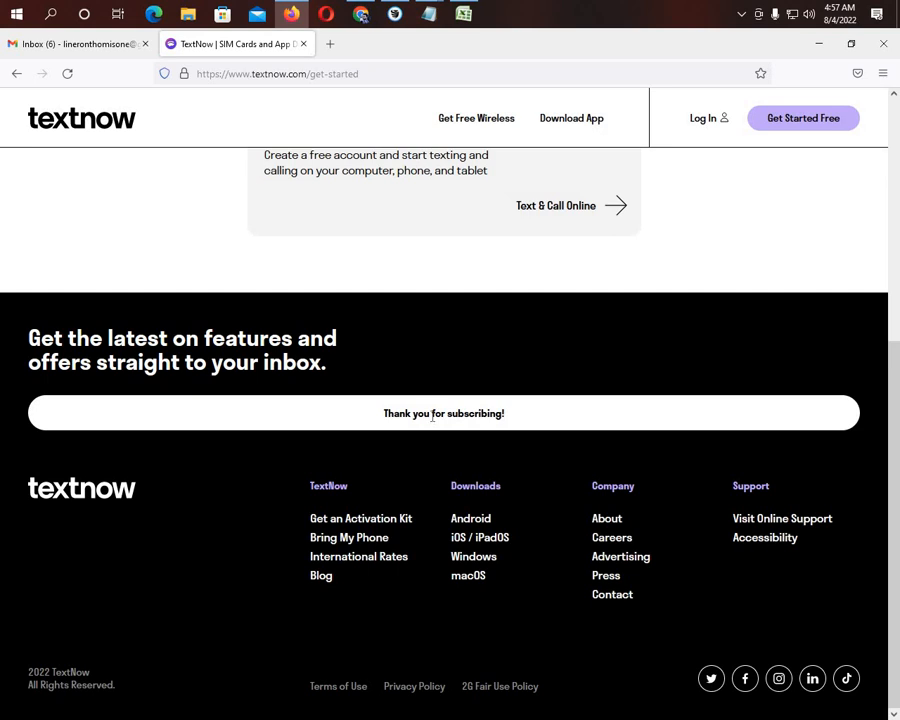
Choose the option to get a free phone number with Text & Call Online
{"action": "triple_click", "coordinate": [432, 418]}
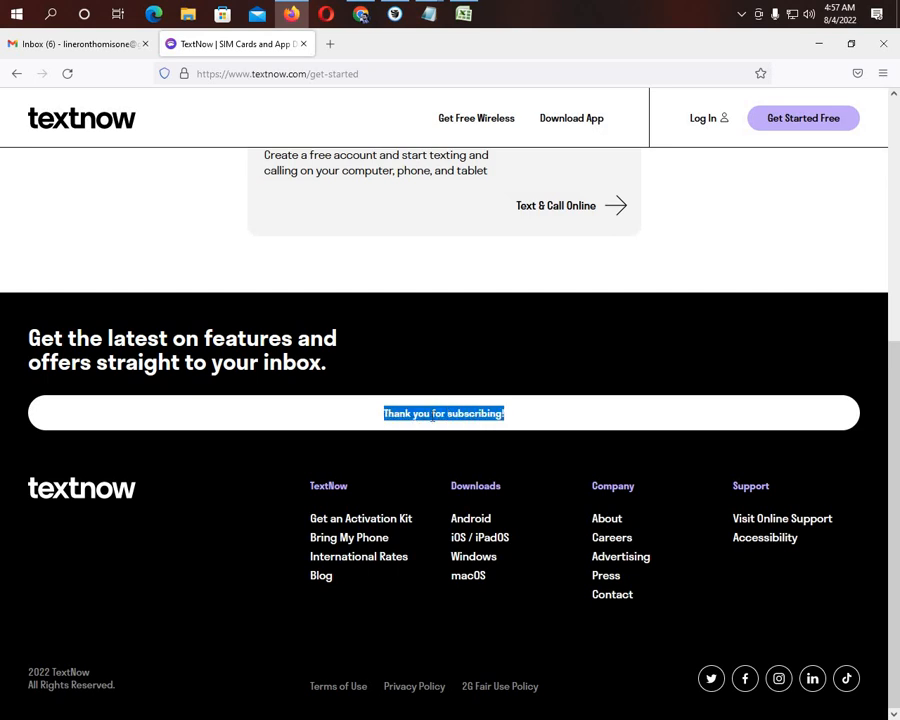
{"action": "scroll", "coordinate": [432, 420], "scroll_direction": "up", "scroll_amount": 3}
{"action": "scroll", "coordinate": [432, 420], "scroll_direction": "up", "scroll_amount": 2}
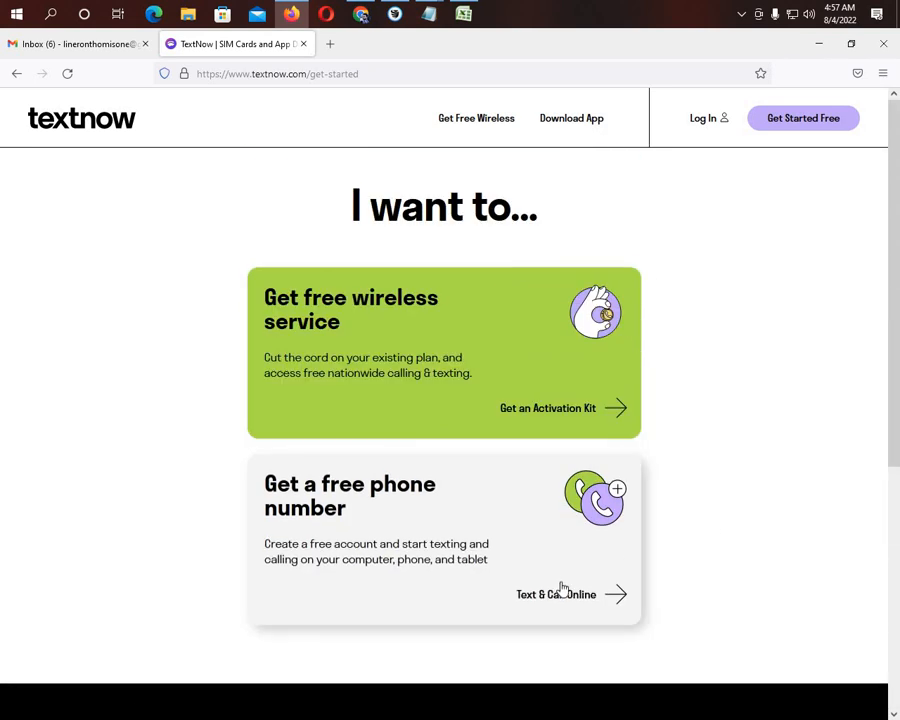
{"action": "scroll", "coordinate": [550, 540], "scroll_direction": "down", "scroll_amount": 2}
{"action": "scroll", "coordinate": [544, 521], "scroll_direction": "up", "scroll_amount": 2}
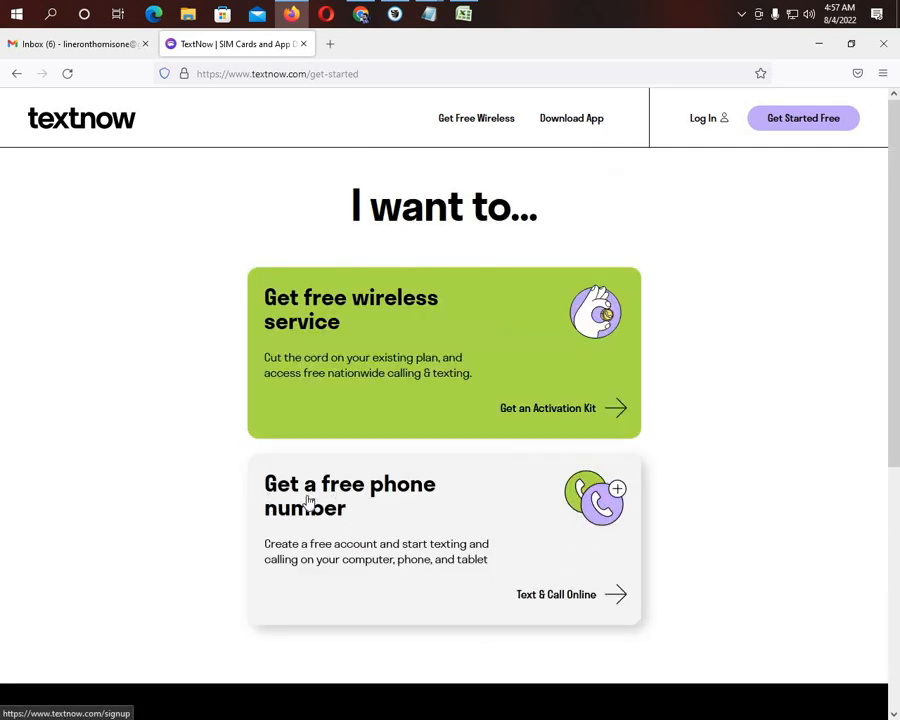
{"action": "left_click", "coordinate": [540, 555]}
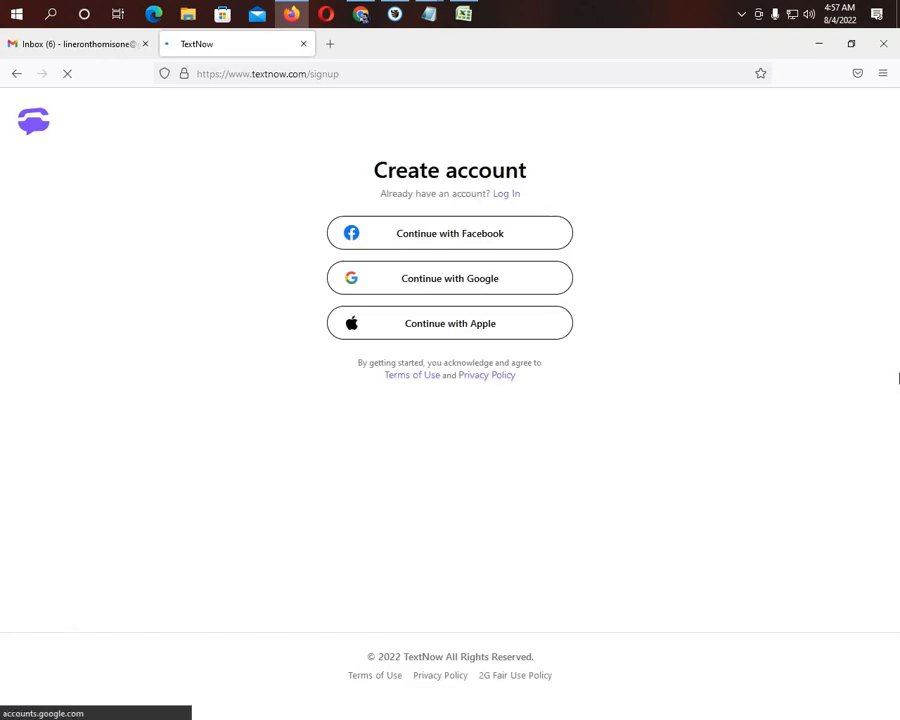
Create the TextNow account by continuing with Google and choosing the signed-in Google account, repeating the Google sign-up if needed
{"action": "left_click", "coordinate": [467, 291]}
{"action": "left_click", "coordinate": [434, 292]}
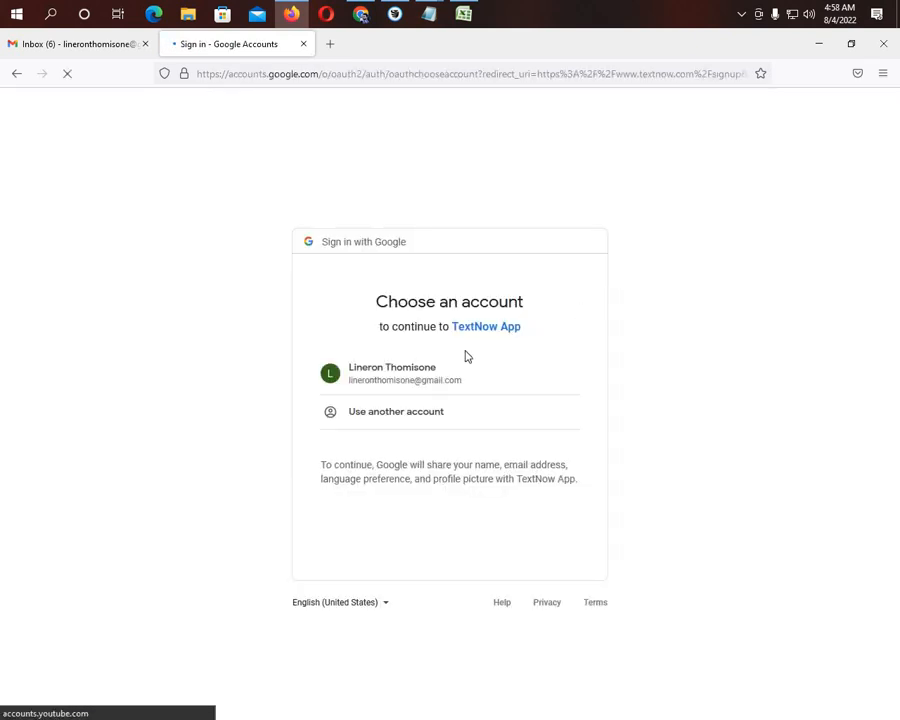
{"action": "left_click", "coordinate": [433, 375]}
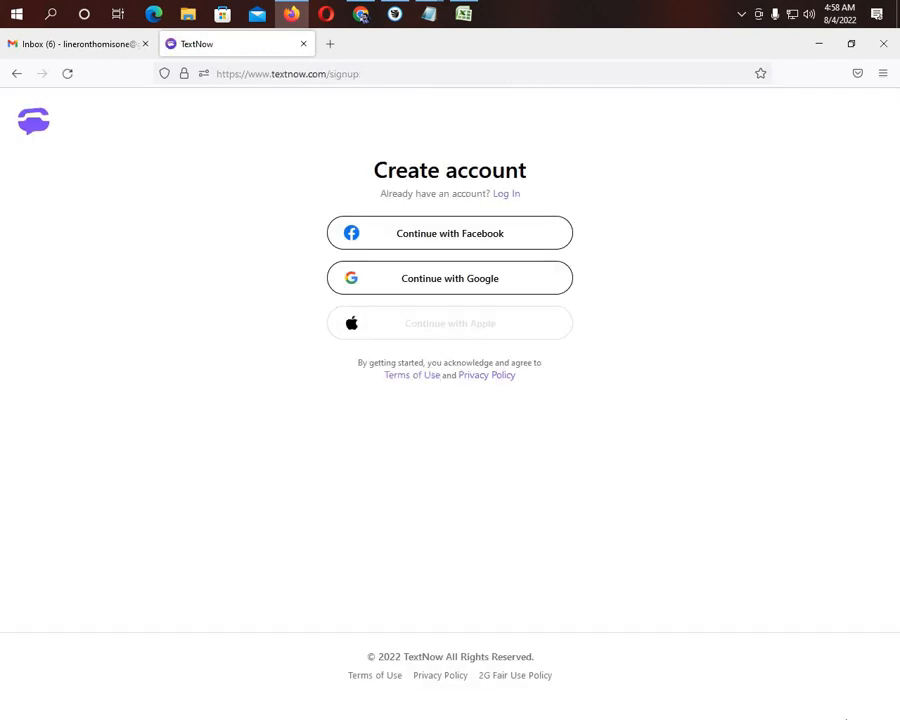
{"action": "left_click", "coordinate": [470, 287]}
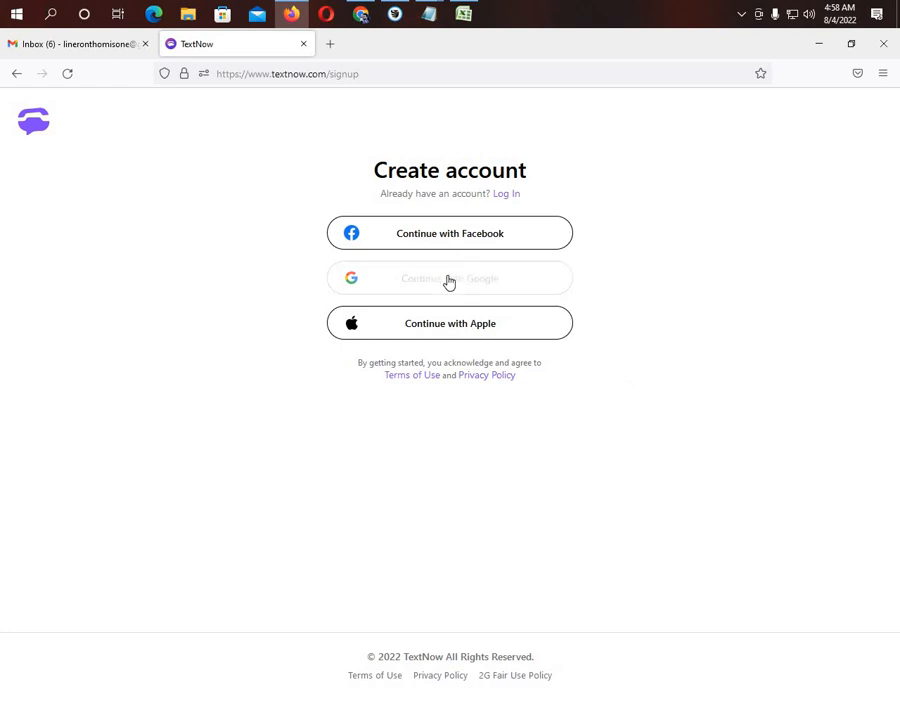
{"action": "left_click", "coordinate": [449, 281]}
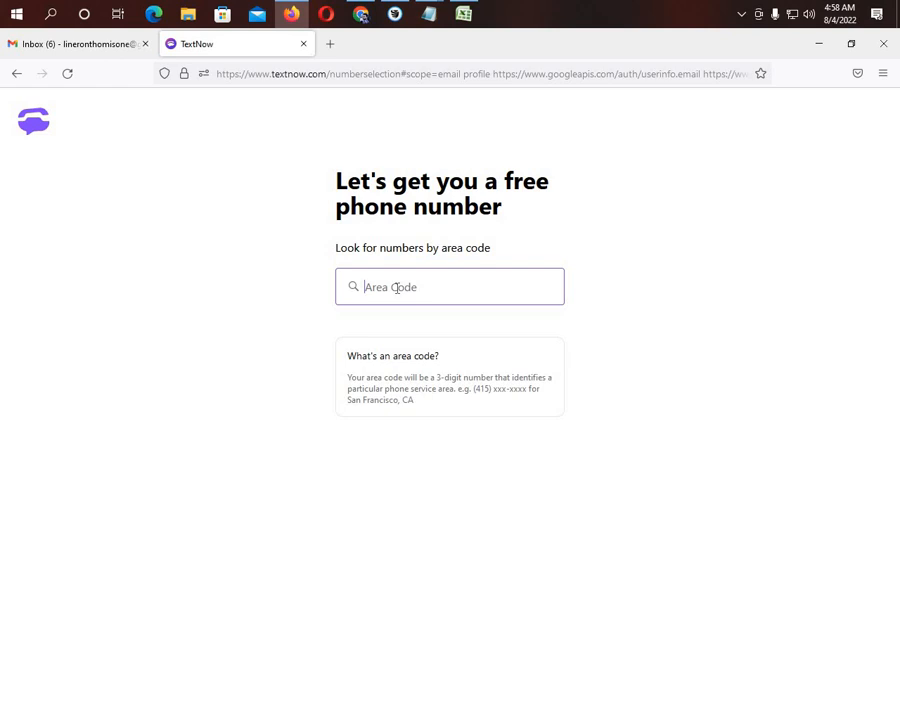
Look for phone numbers with area code 510, select the fourth number offered and continue with it
{"action": "type", "text": "510"}
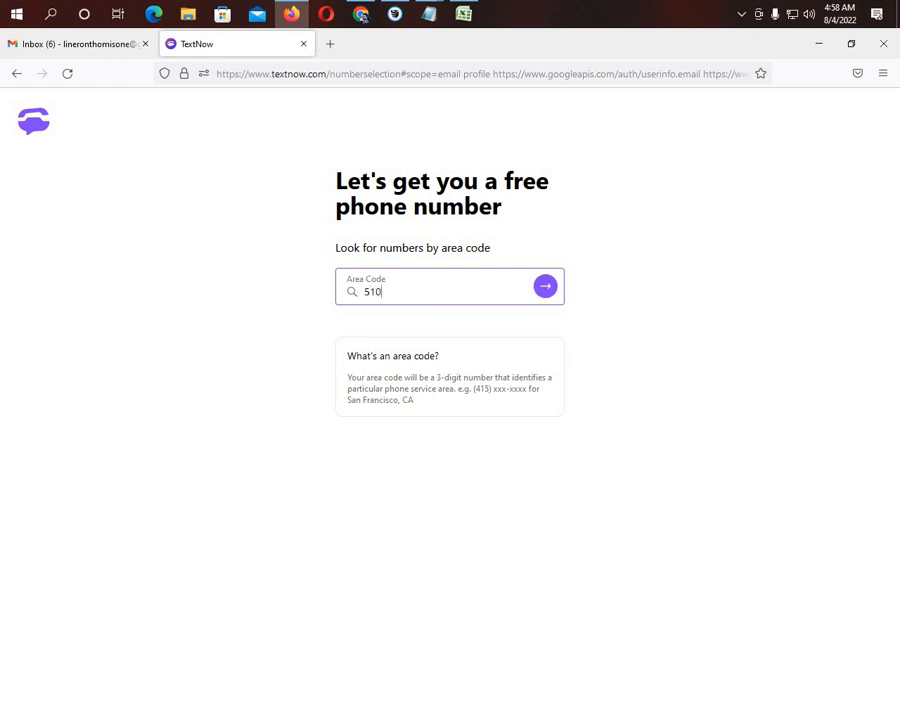
{"action": "left_click", "coordinate": [541, 288]}
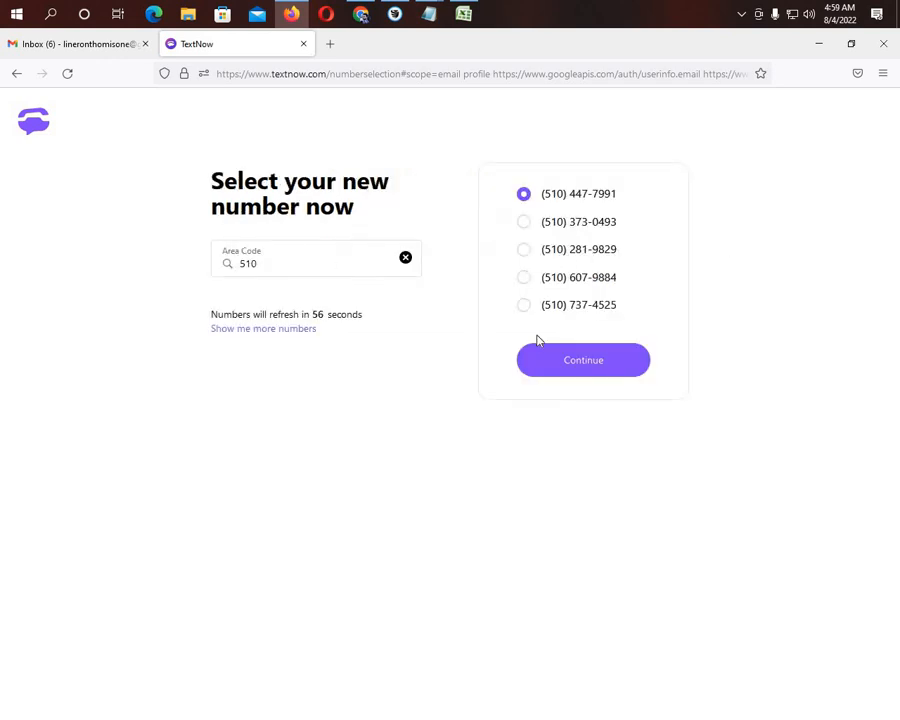
{"action": "left_click", "coordinate": [525, 279]}
{"action": "left_click", "coordinate": [598, 357]}
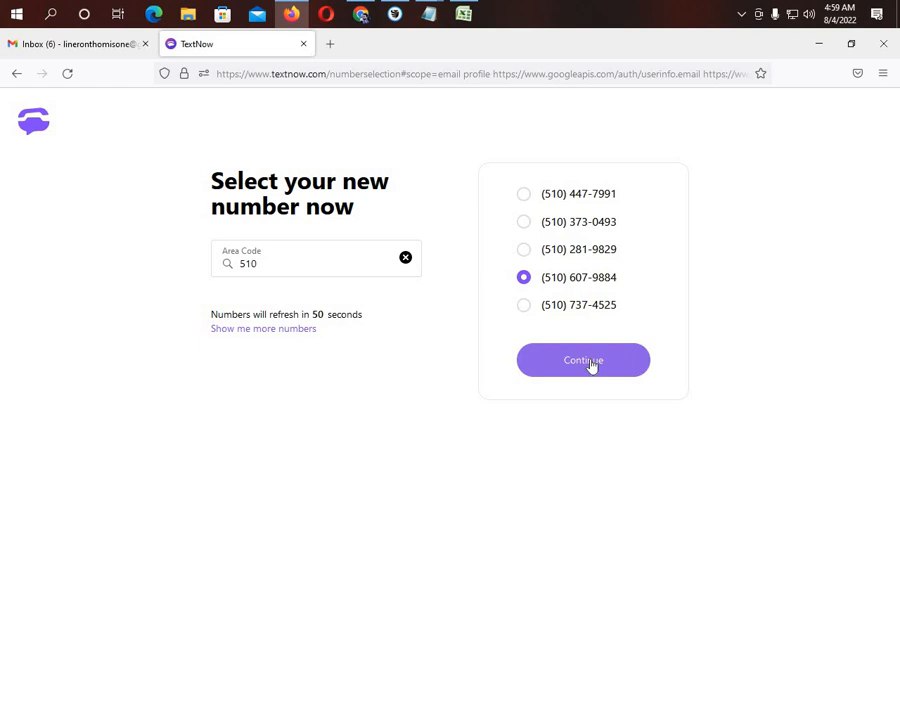